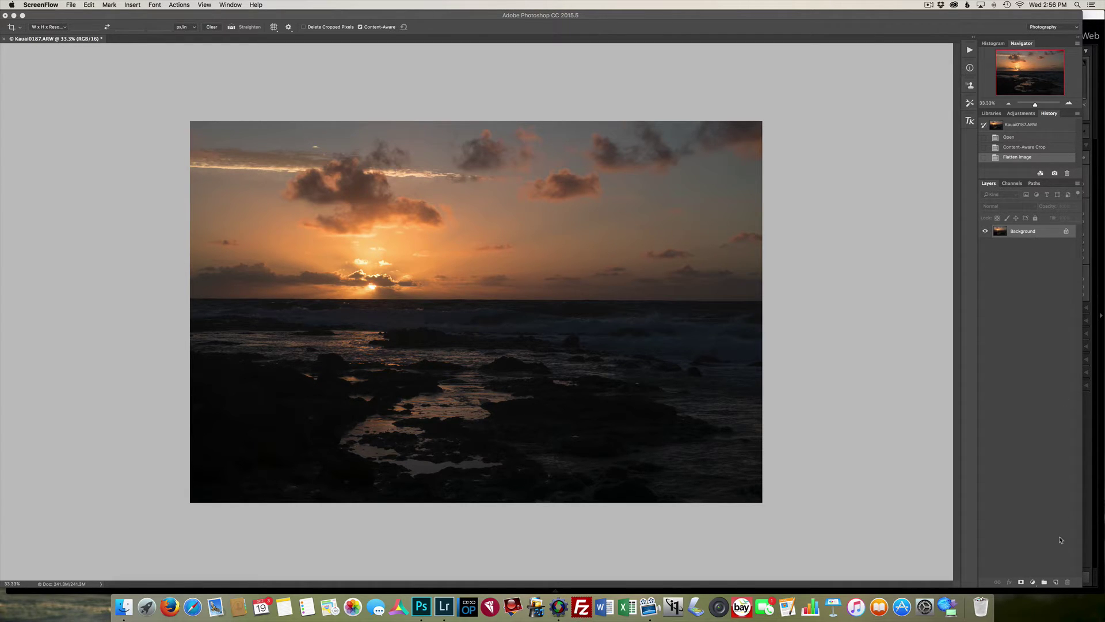
Add a Curves adjustment layer, Curves 1, above the seascape background layer.
left_click(1033, 582)
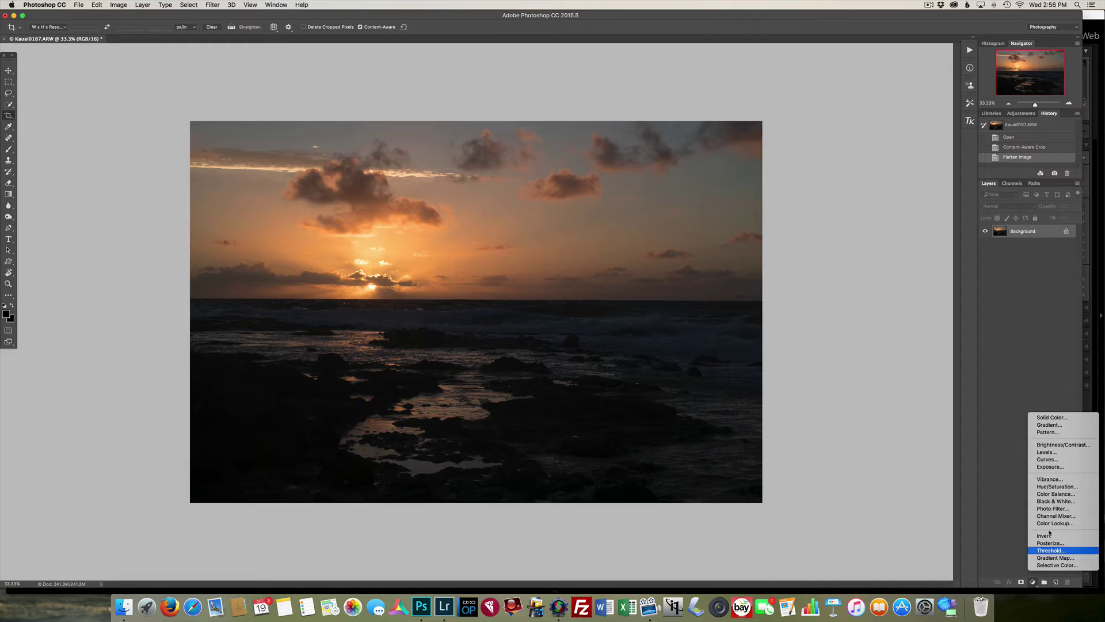
left_click(1071, 460)
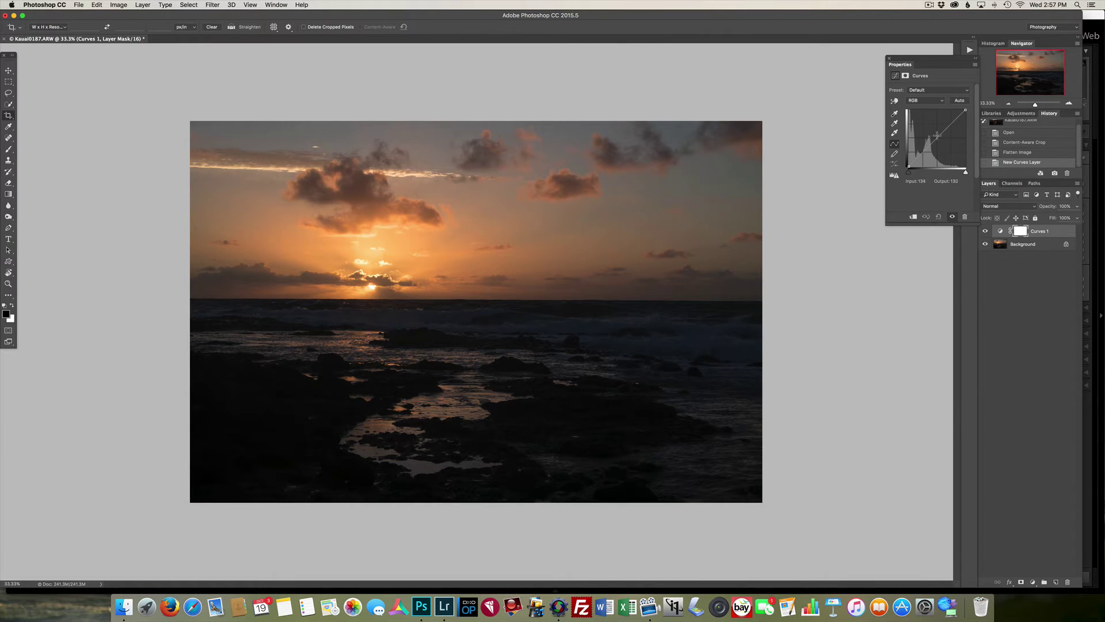
left_click_drag(936, 136, 923, 125)
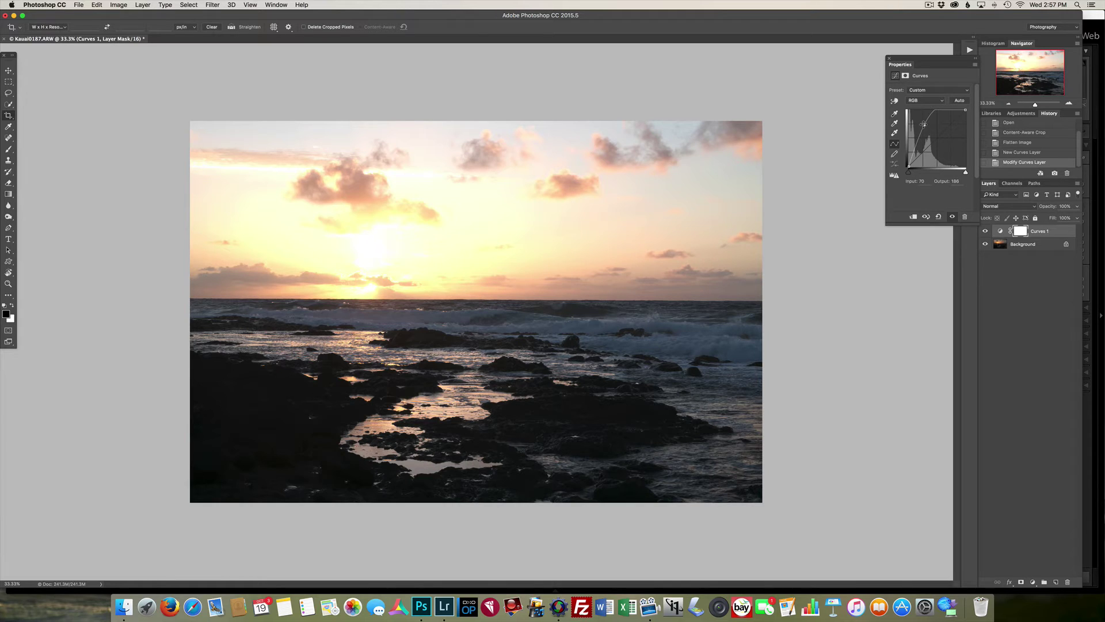
left_click_drag(924, 125, 891, 196)
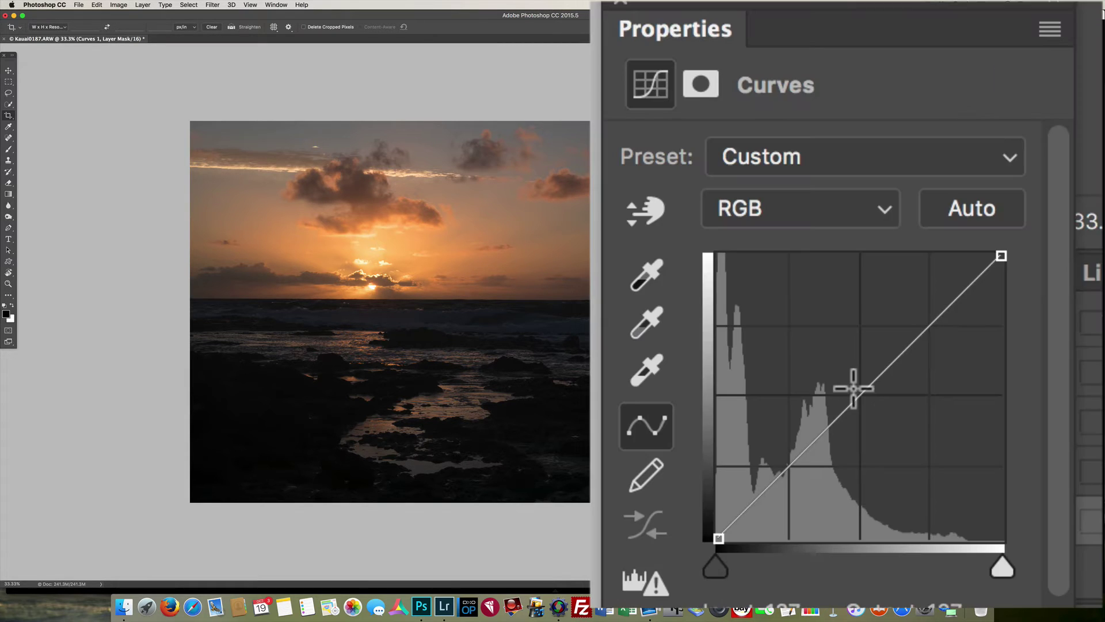
Pin the Curves 1 line at midtones and highlights, and add a shadow point on the dark rocks.
left_click(937, 138)
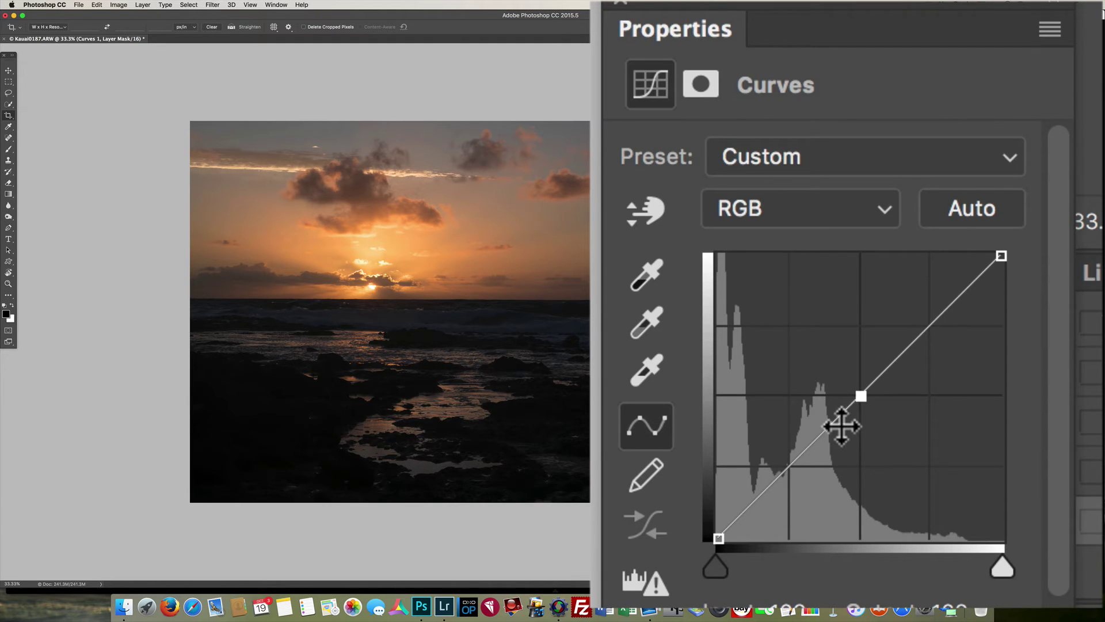
left_click(937, 320)
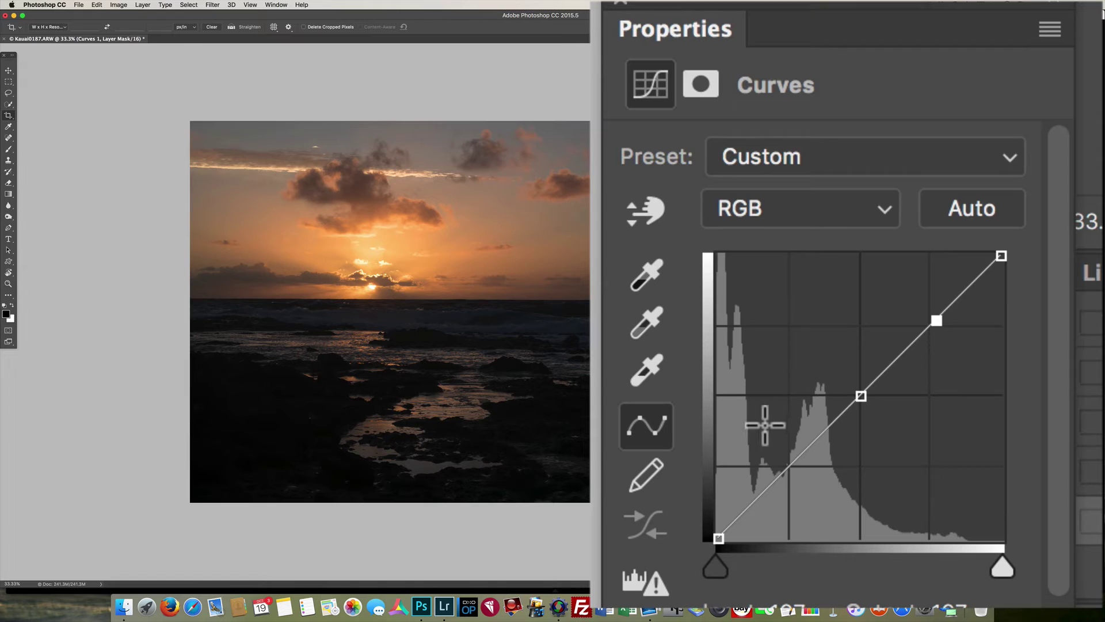
left_click(642, 213)
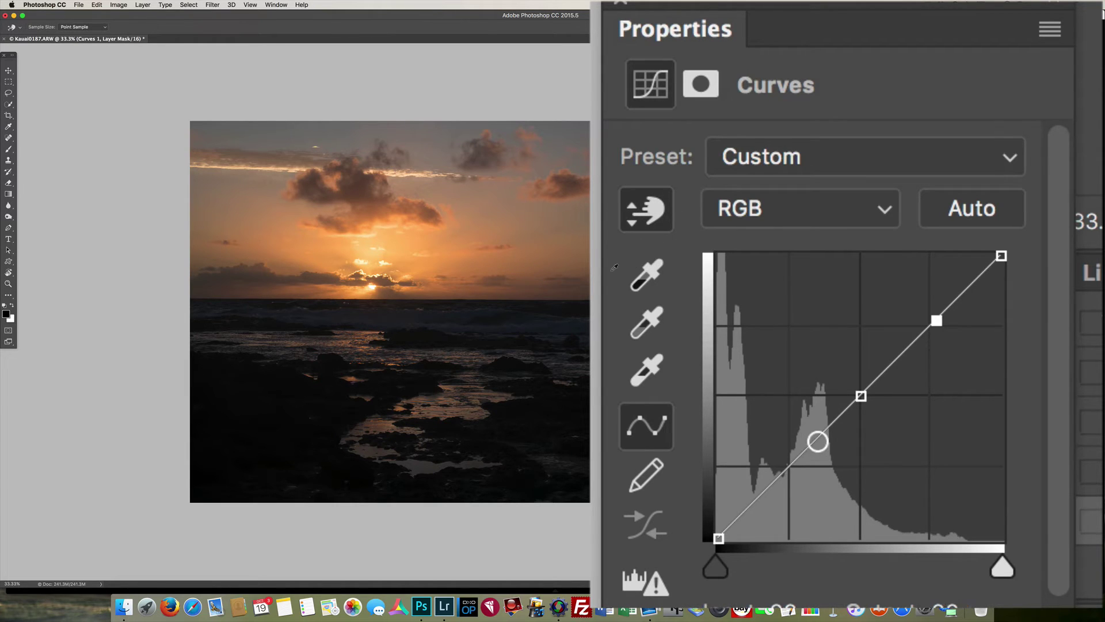
left_click(472, 351)
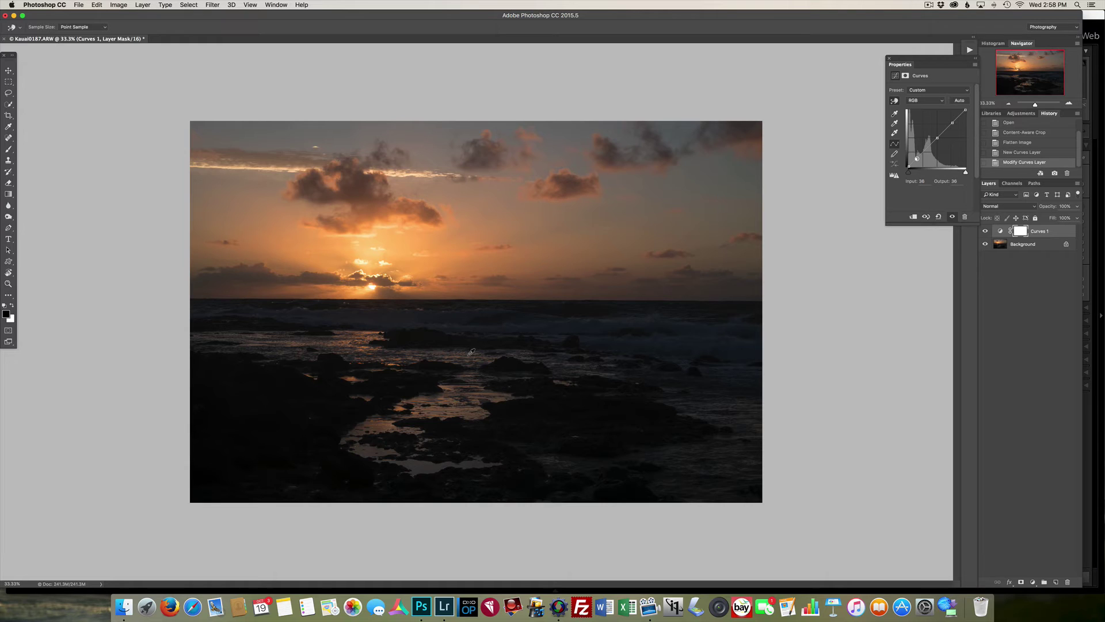
Raise the Curves shadow point at input 33 to output 73, lifting the dark rocks.
left_click(471, 352)
left_click_drag(471, 352, 472, 335)
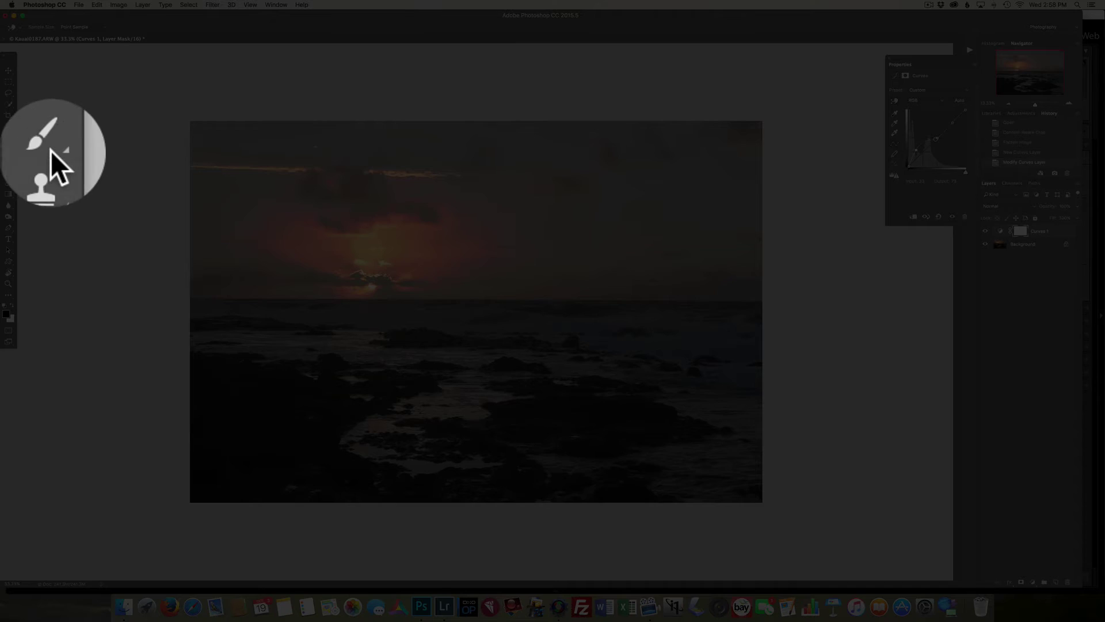
Brush black over the clouds and horizon sky on the Curves 1 layer mask.
left_click(8, 149)
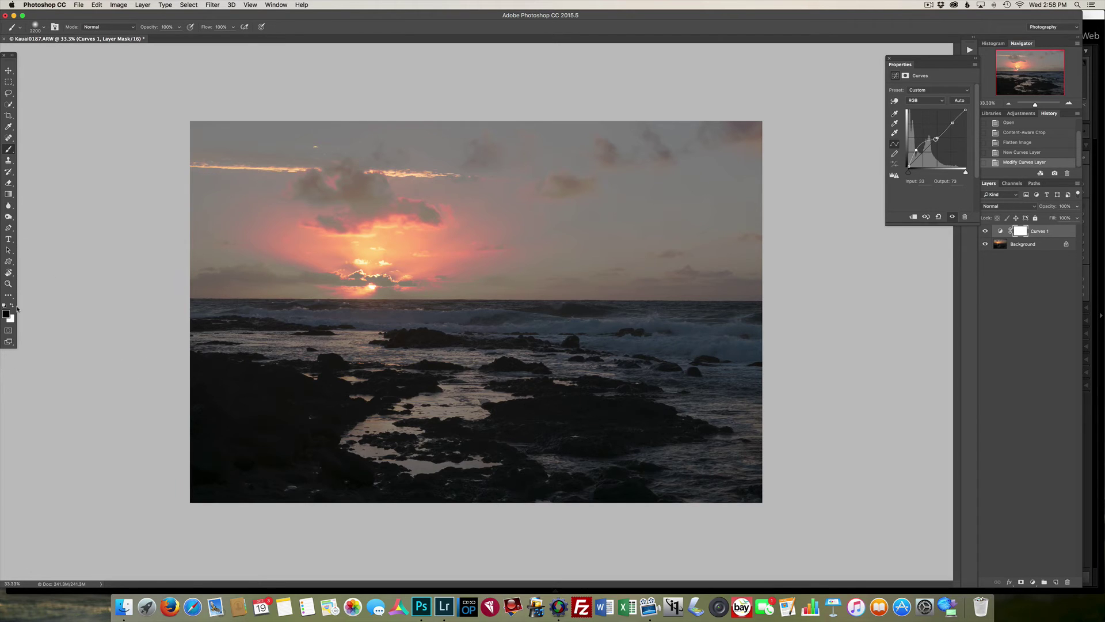
mouse_move(197, 136)
left_mouse_down()
mouse_move(691, 136)
mouse_move(698, 123)
left_mouse_up()
mouse_move(184, 262)
left_mouse_down()
mouse_move(570, 253)
mouse_move(759, 228)
left_mouse_up()
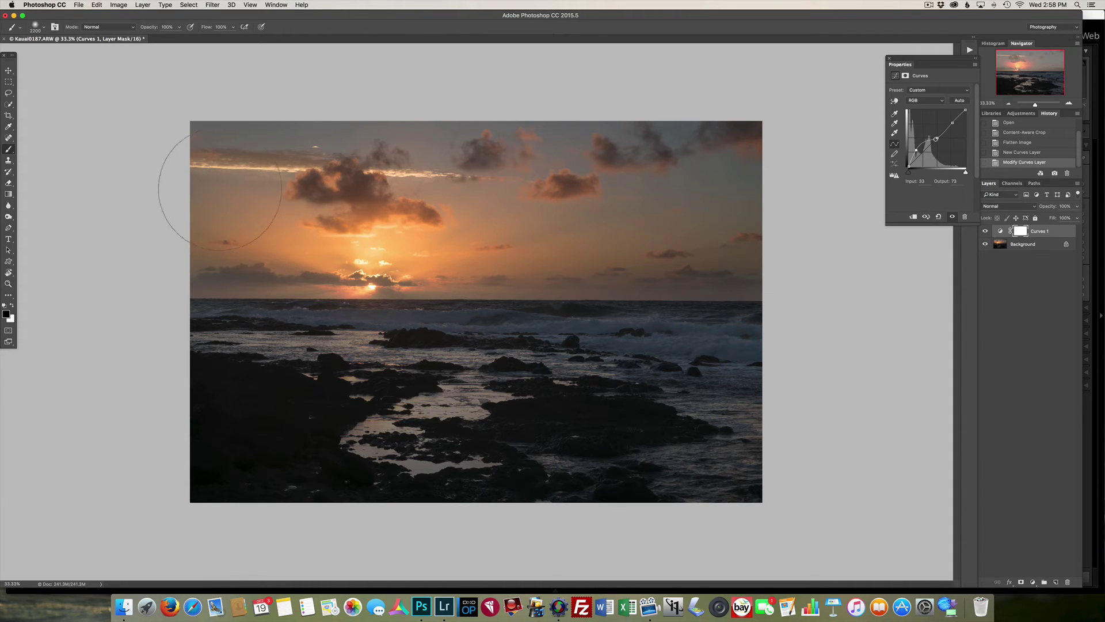
mouse_move(180, 133)
left_mouse_down()
mouse_move(287, 150)
mouse_move(701, 162)
mouse_move(228, 159)
mouse_move(639, 180)
mouse_move(461, 319)
left_mouse_up()
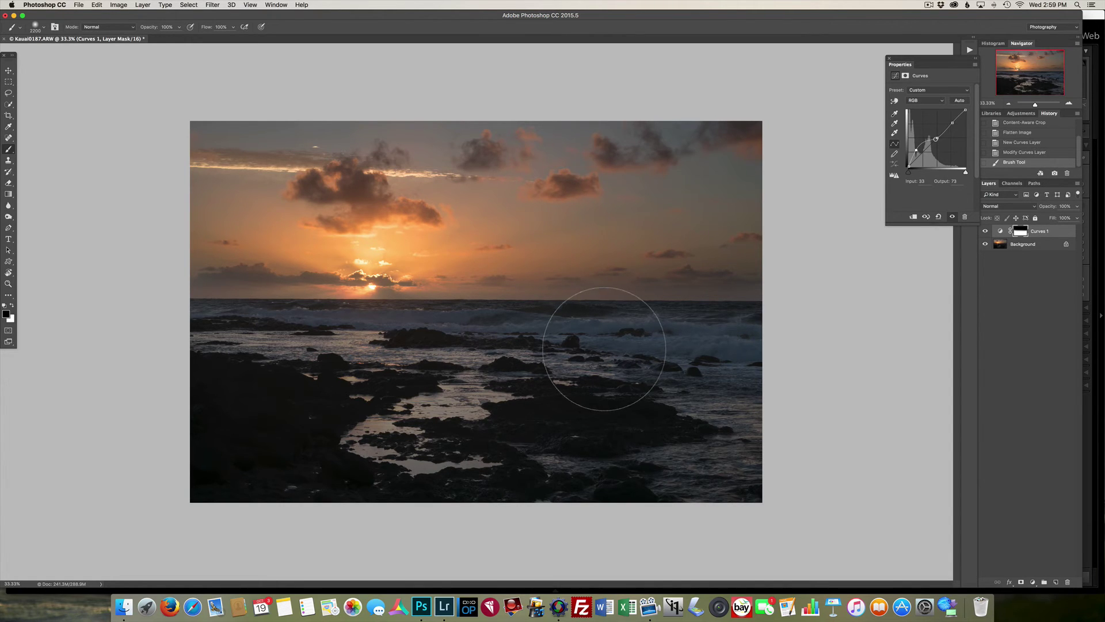
Open the seascape in Lightroom and set Whites −4, Exposure +0.65 and Highlights −28.
left_click(449, 609)
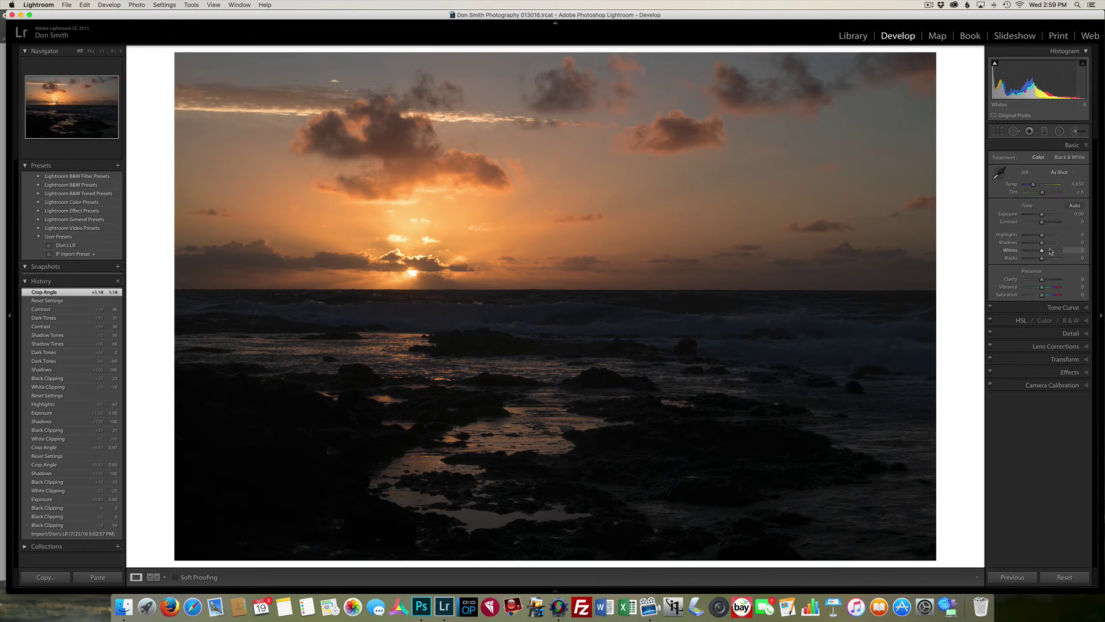
left_click_drag(1043, 252, 1081, 248)
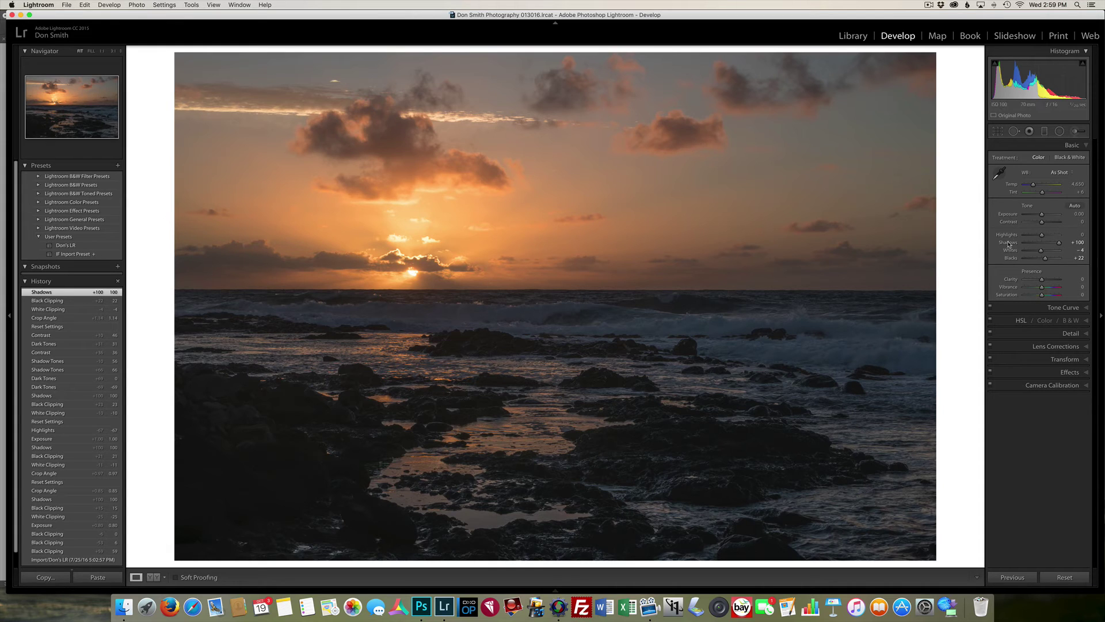
left_click_drag(1042, 214, 1044, 217)
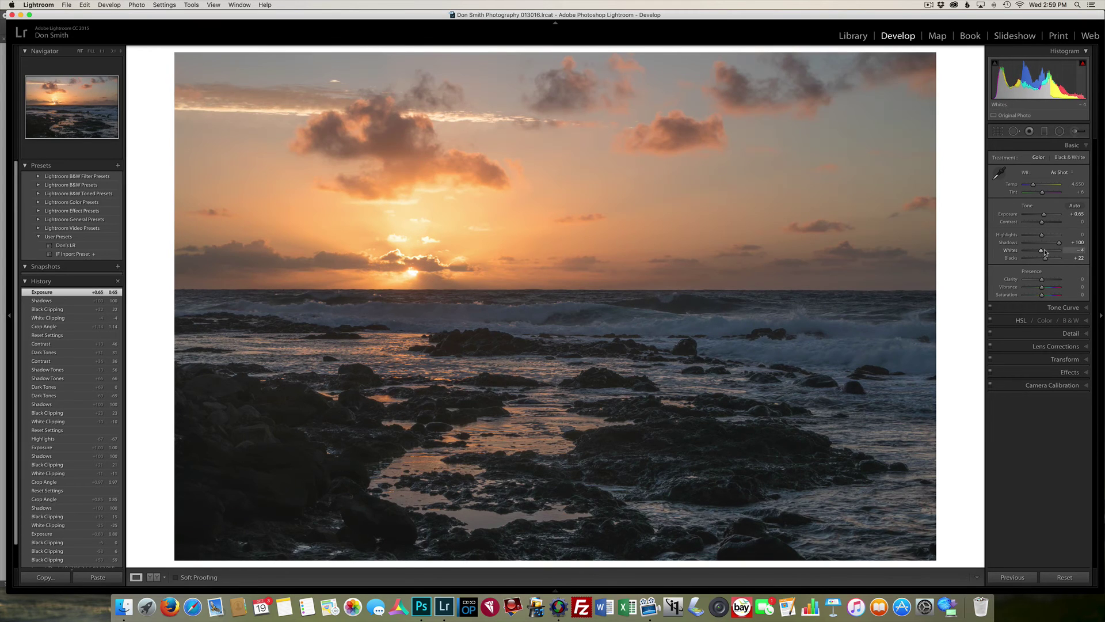
left_click_drag(1042, 236, 1037, 241)
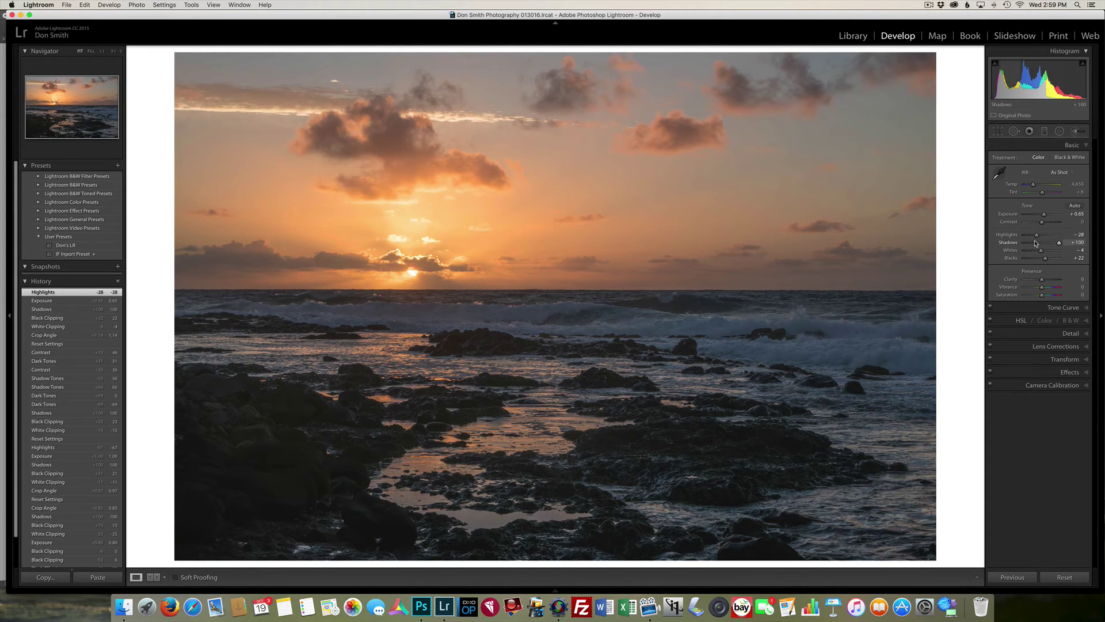
left_click(1031, 308)
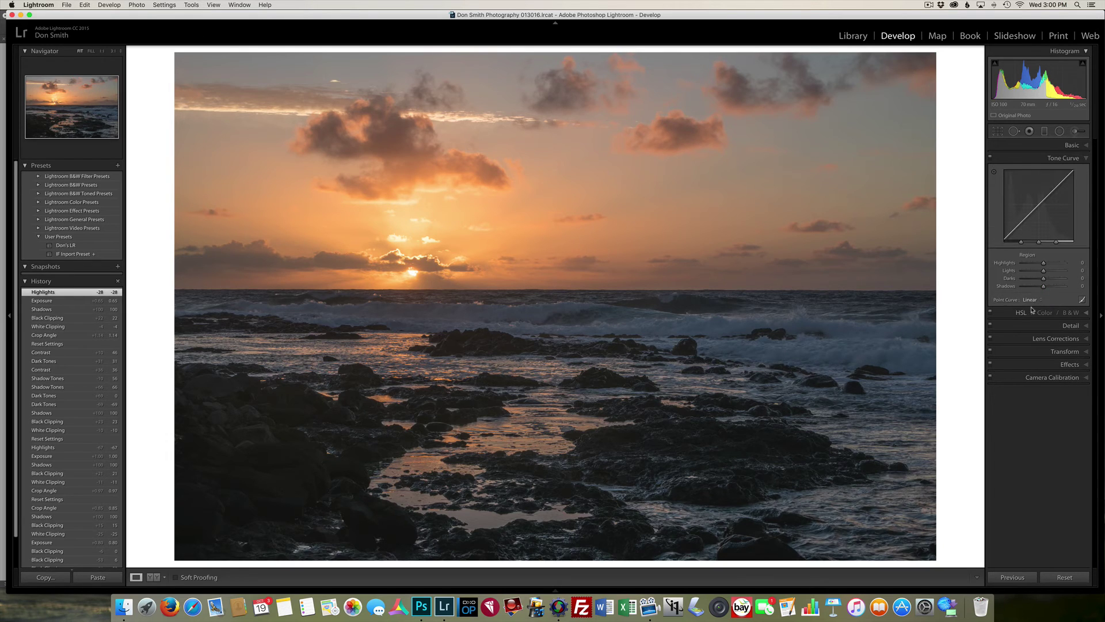
left_click(1082, 301)
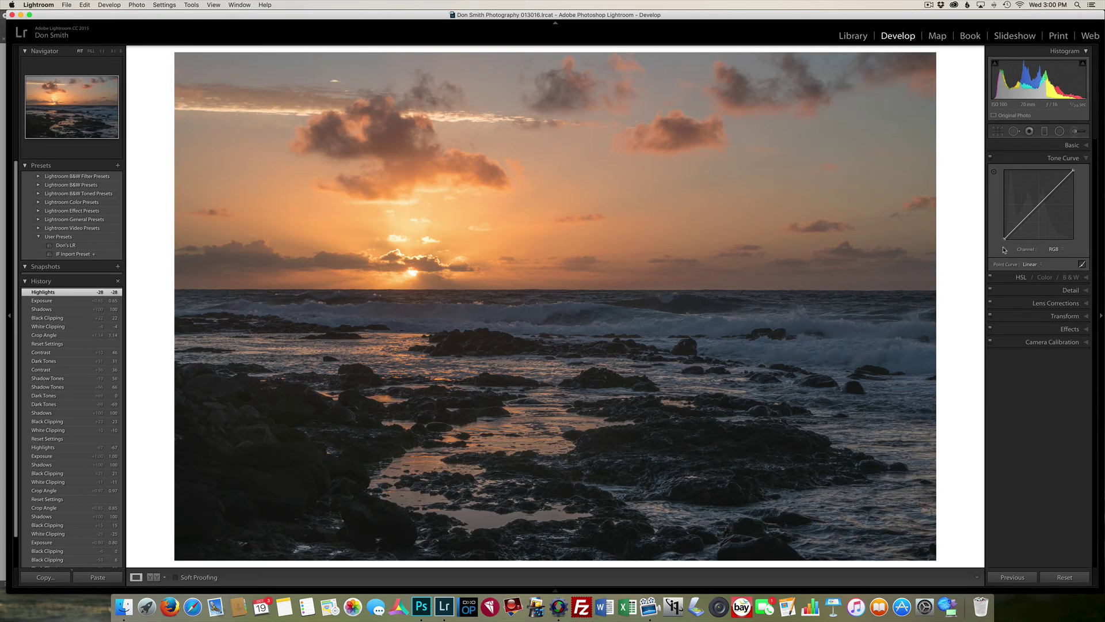
left_click_drag(1018, 226, 1078, 247)
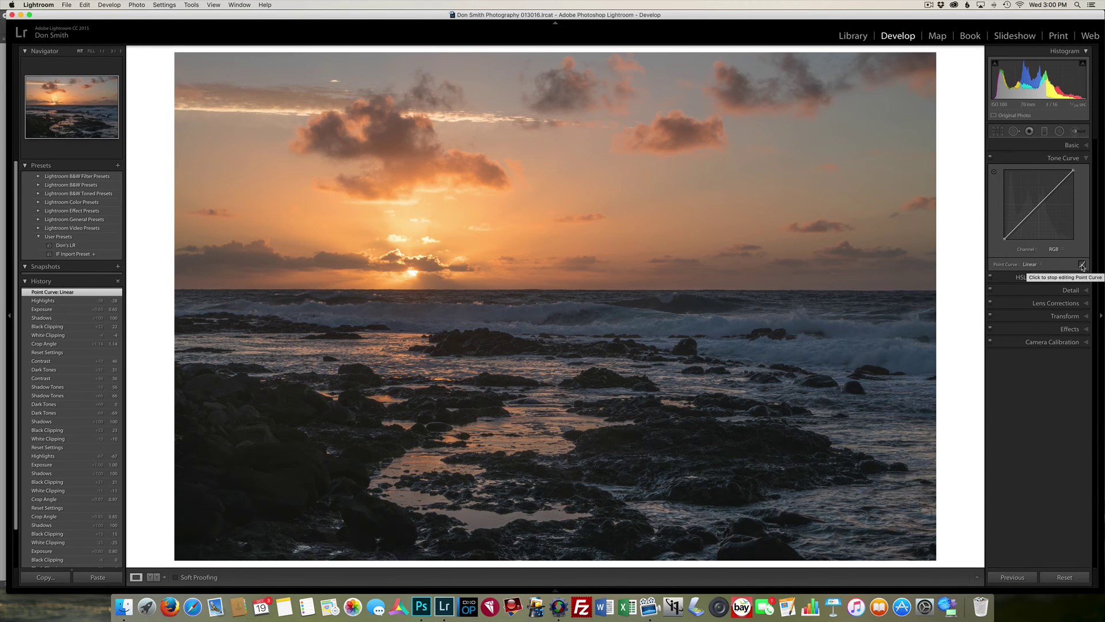
left_click(1082, 266)
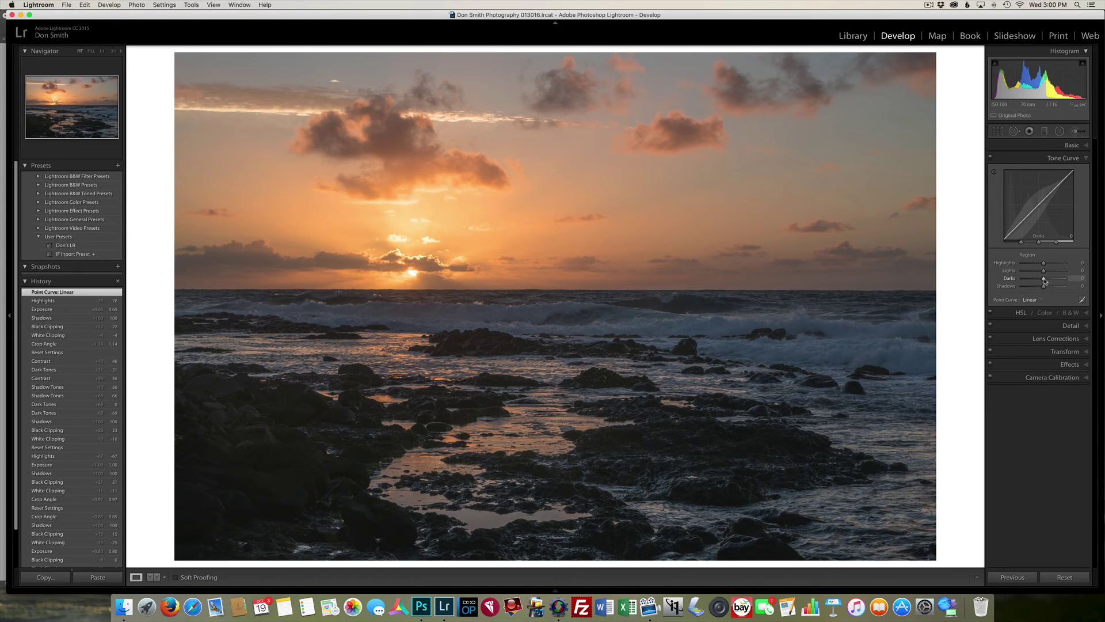
Try Tone Curve Darks at +78, reset Darks to 0, and set Shadows to +44.
left_click_drag(1045, 281, 1063, 281)
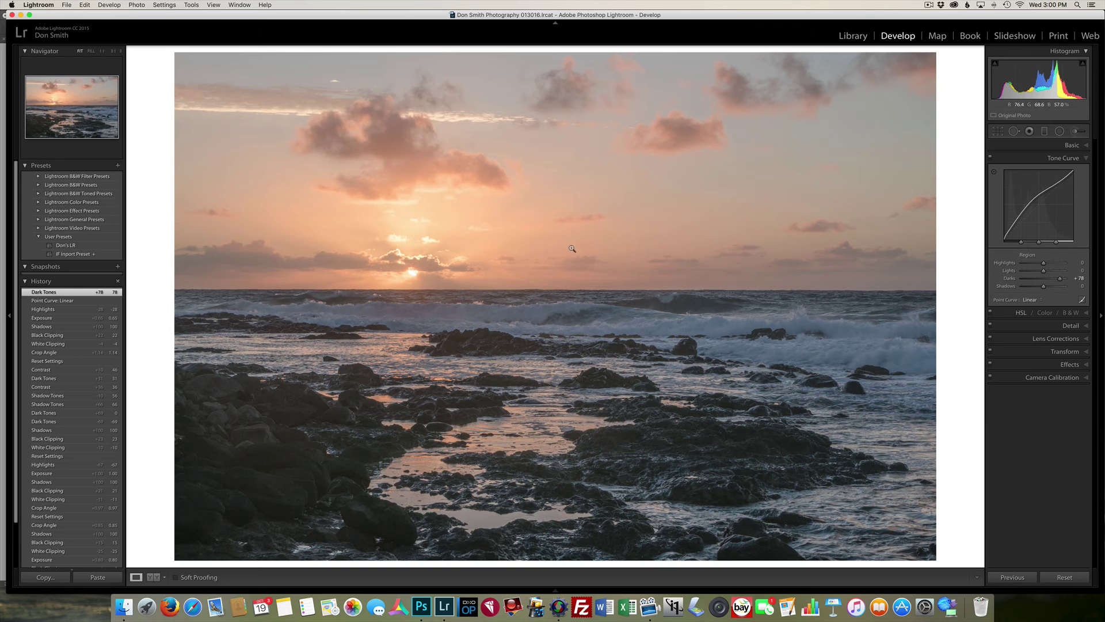
double_click(1012, 280)
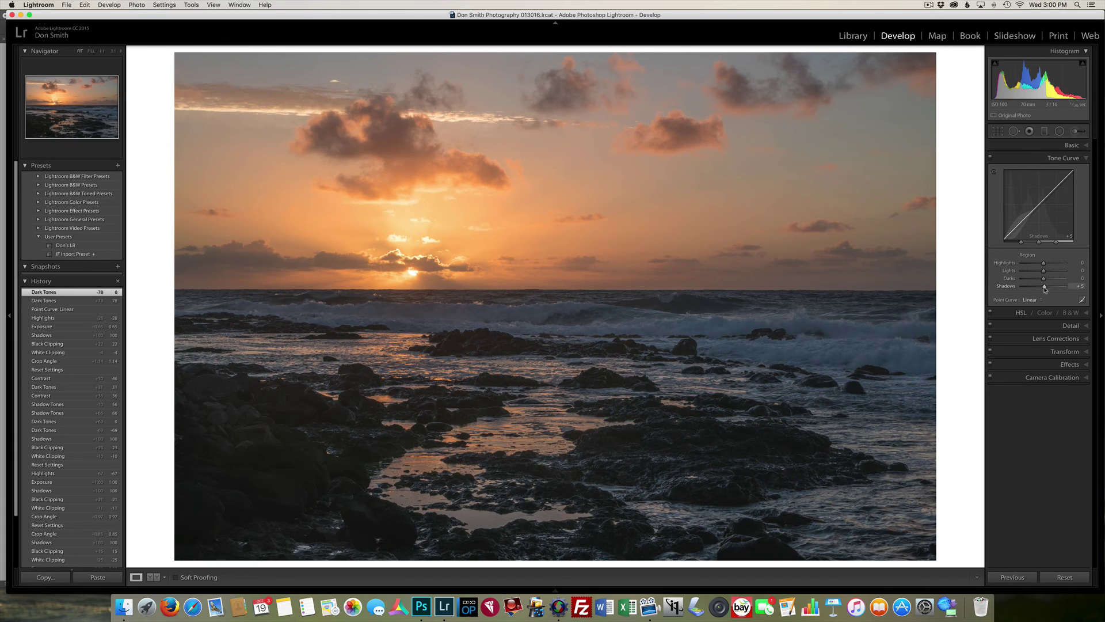
left_click_drag(1045, 287, 1053, 287)
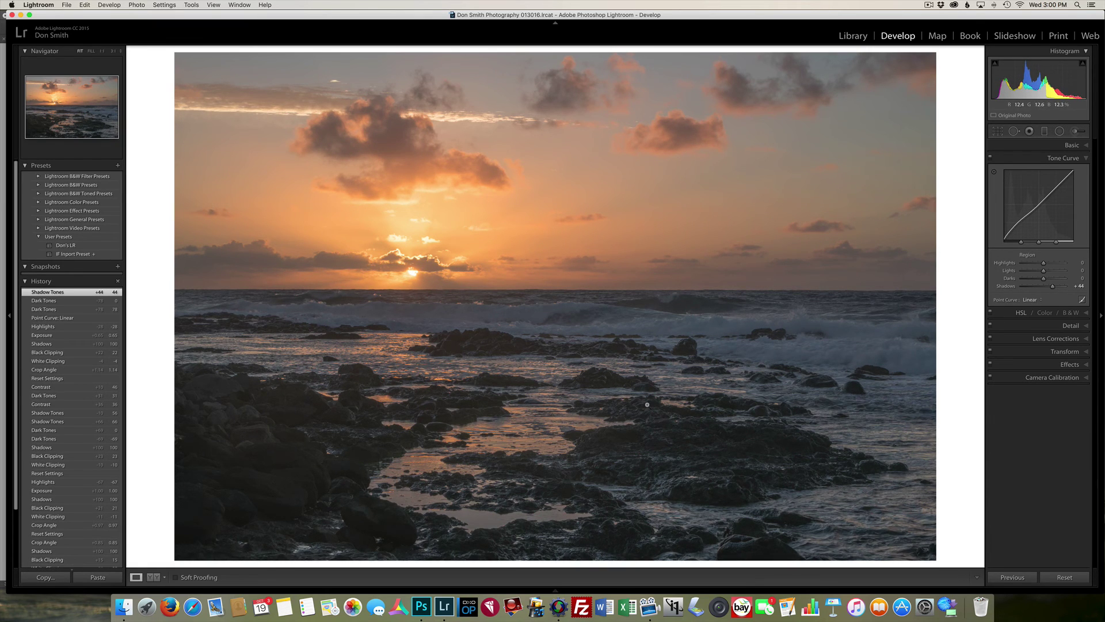
Raise Tone Curve Darks to +17, trying Contrast at +32 before resetting it to 0.
left_click(1037, 147)
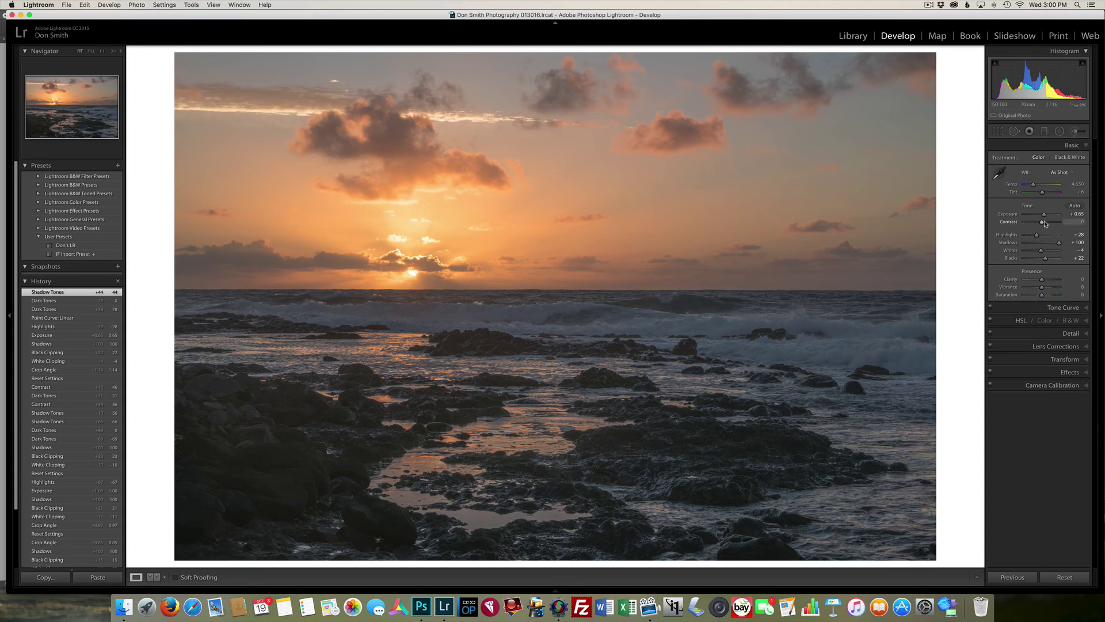
left_click_drag(1045, 223, 1048, 226)
left_click(1057, 307)
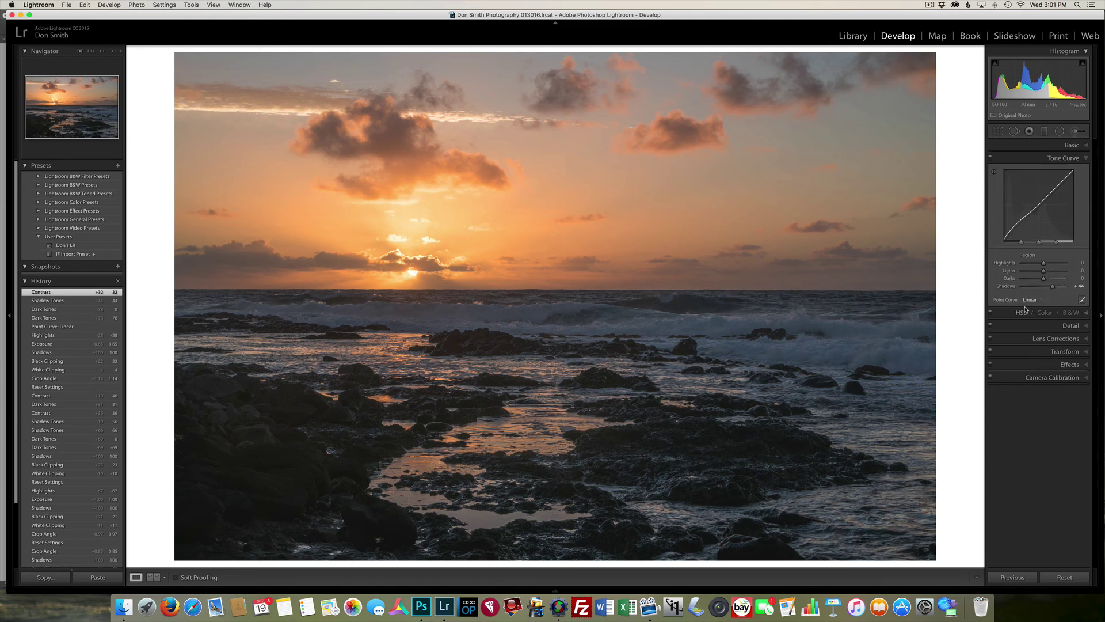
left_click_drag(1043, 281, 1057, 287)
left_click(1057, 147)
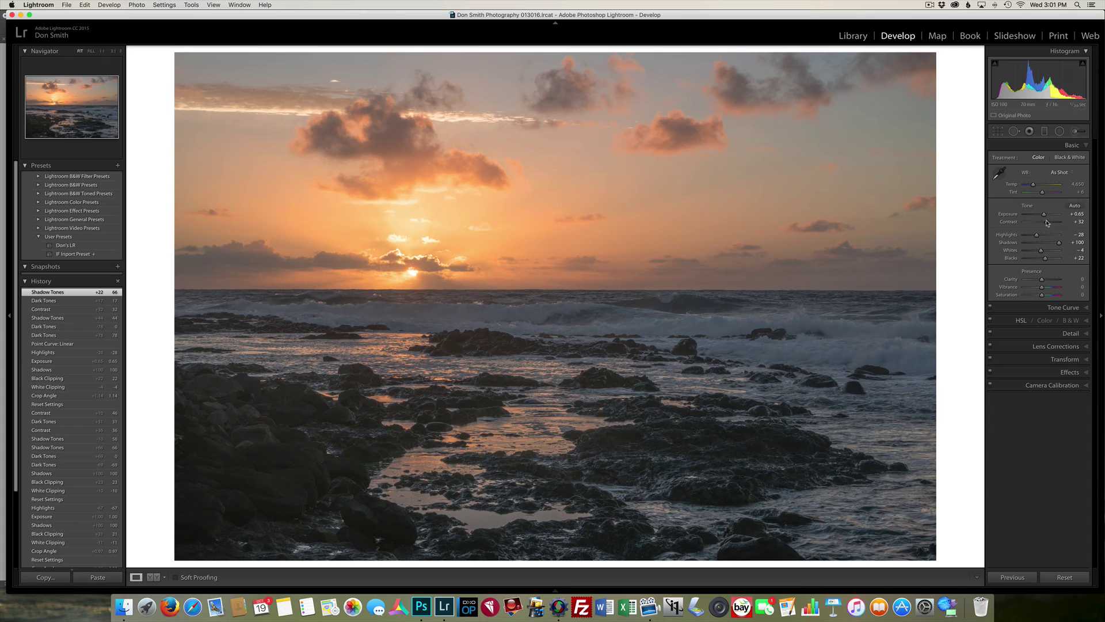
left_click_drag(1047, 222, 1050, 224)
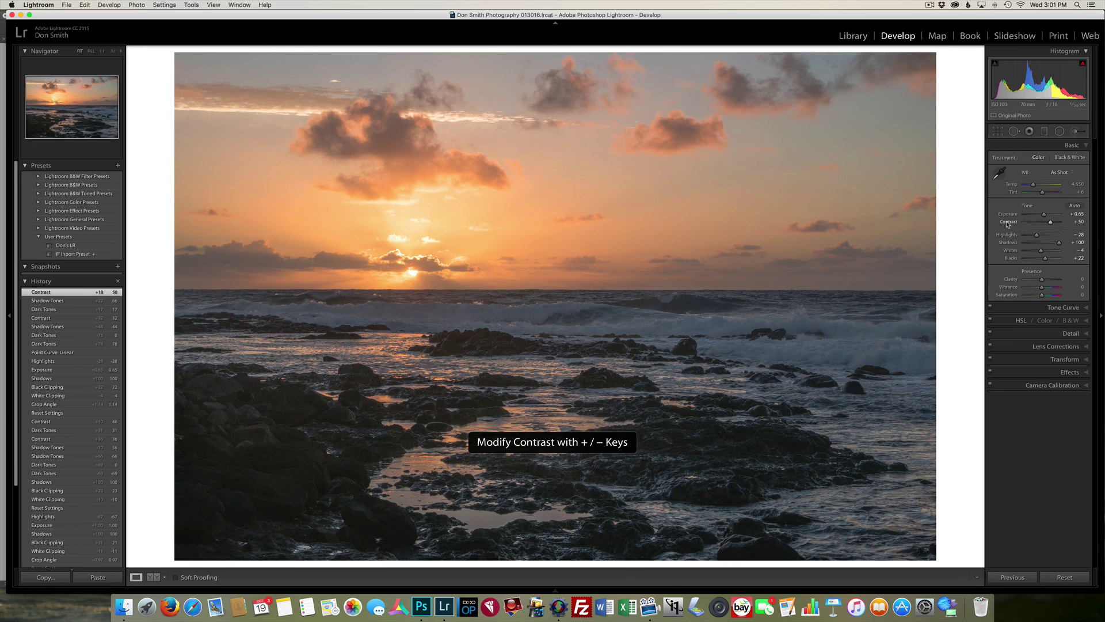
double_click(1008, 223)
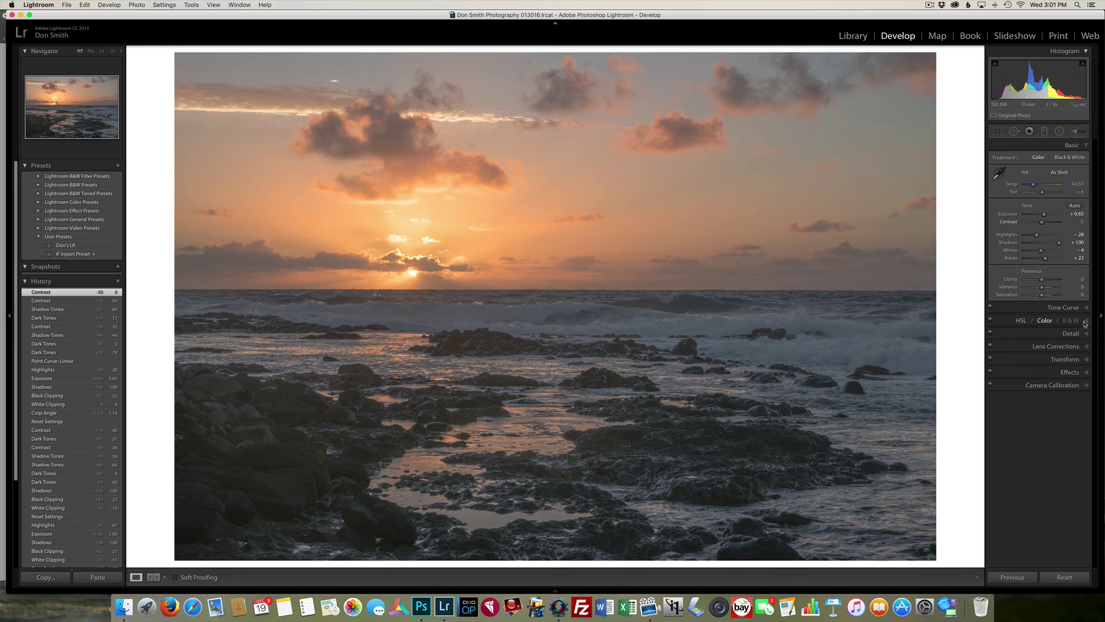
Reset Tone Curve Darks and Shadows to 0 and switch to RGB point-curve editing.
left_click(1071, 310)
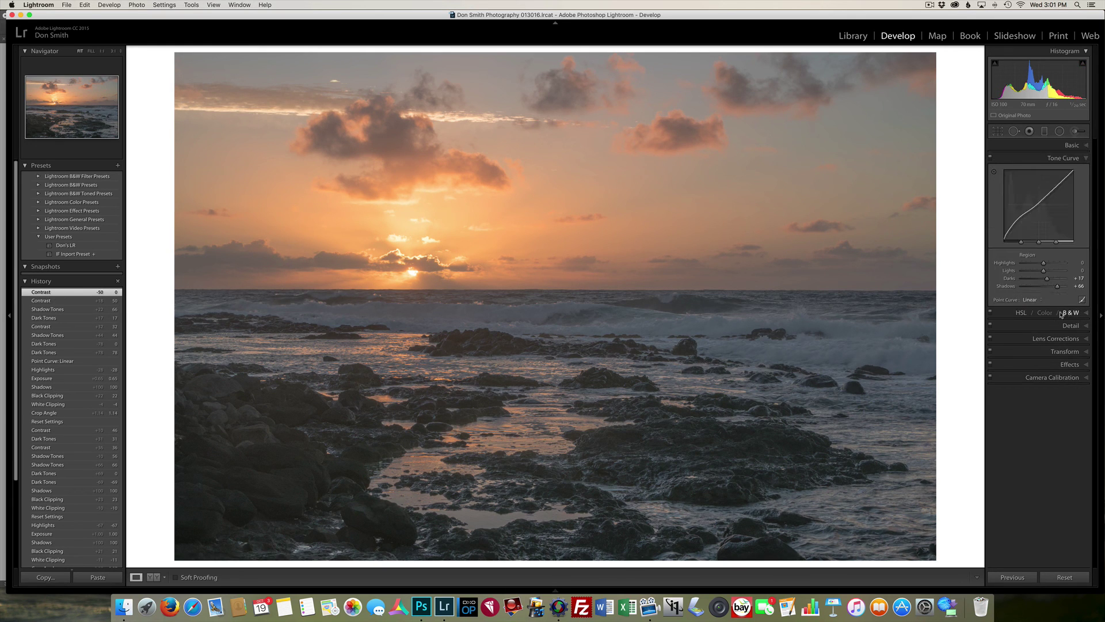
double_click(1010, 279)
double_click(1007, 287)
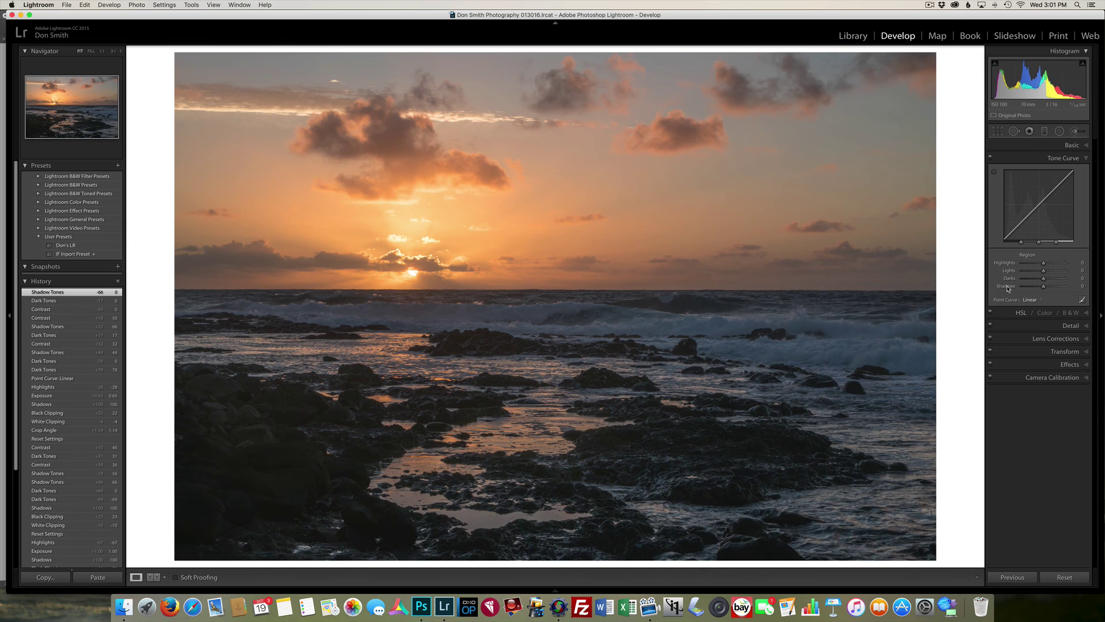
left_click(1081, 301)
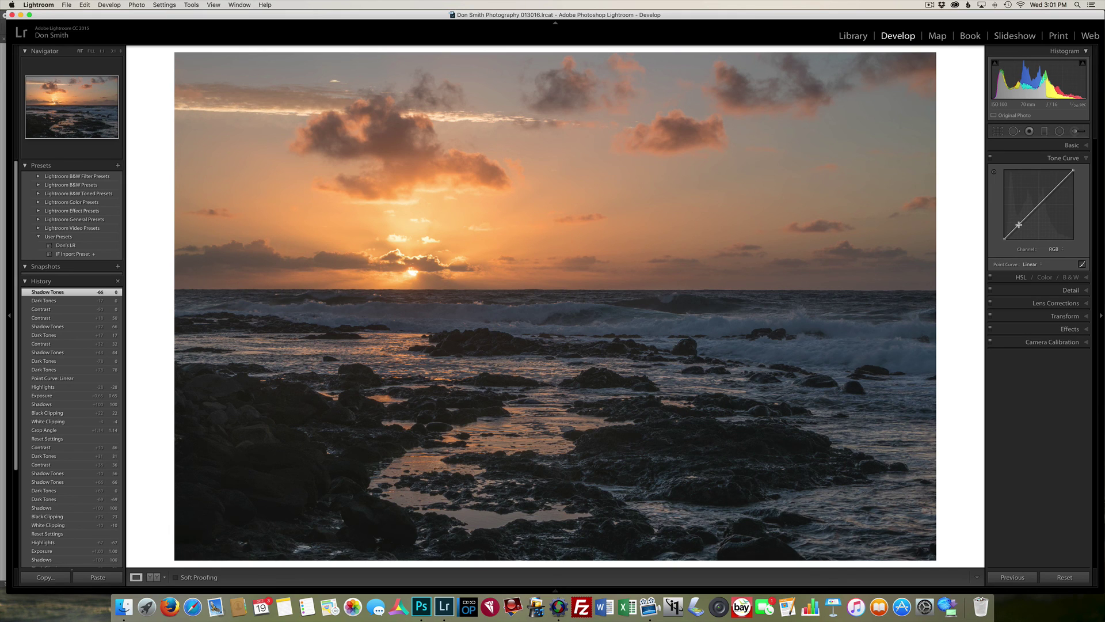
Add a point low on the RGB point curve and pull it upward, making the curve Custom.
left_click_drag(1019, 224, 1029, 206)
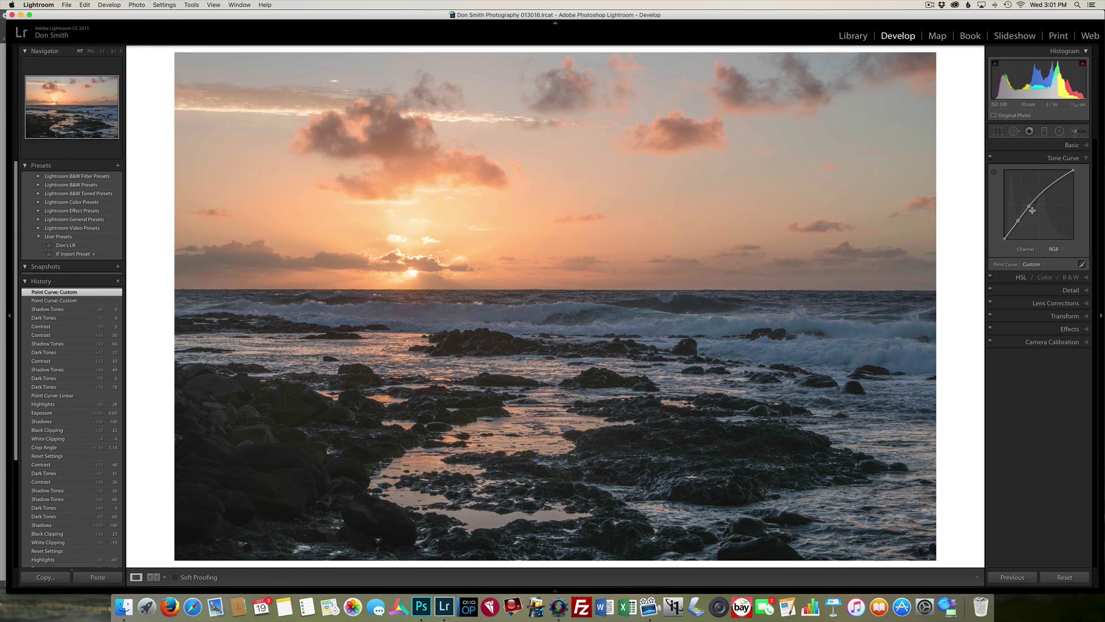